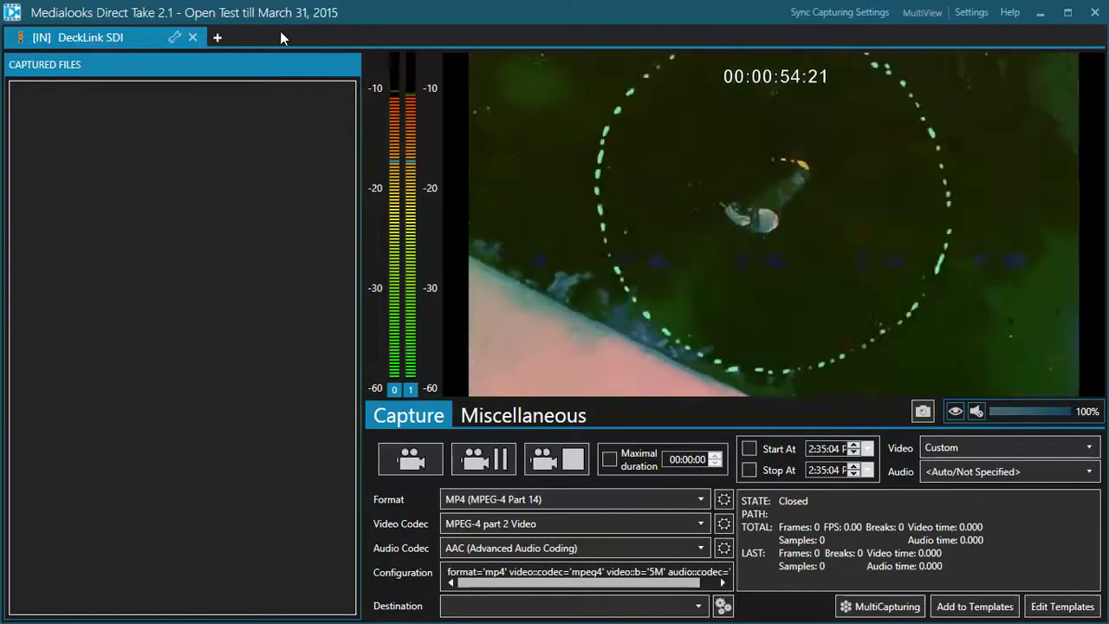
Add a new input tab and choose DeckLink SDI (2) as its video device
click(217, 37)
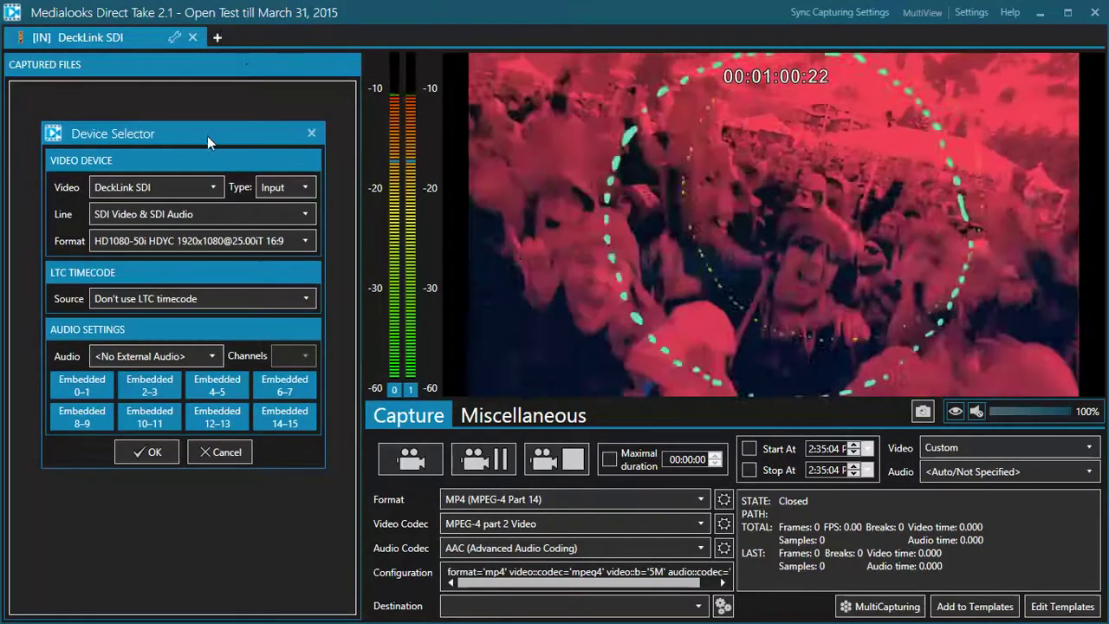
drag(207, 136, 221, 111)
click(232, 161)
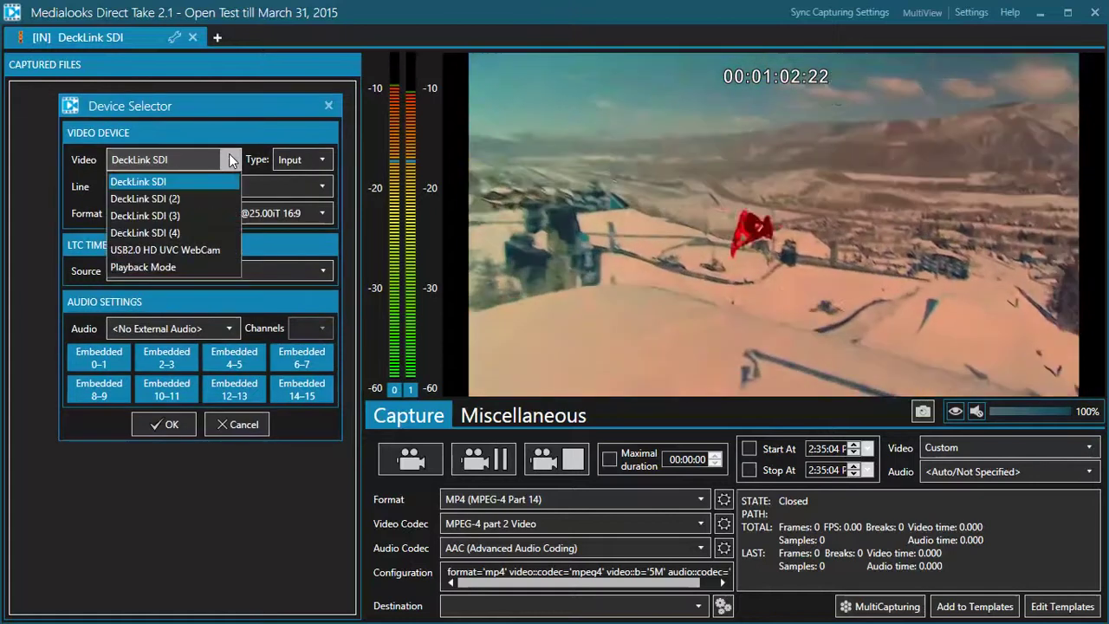
click(178, 198)
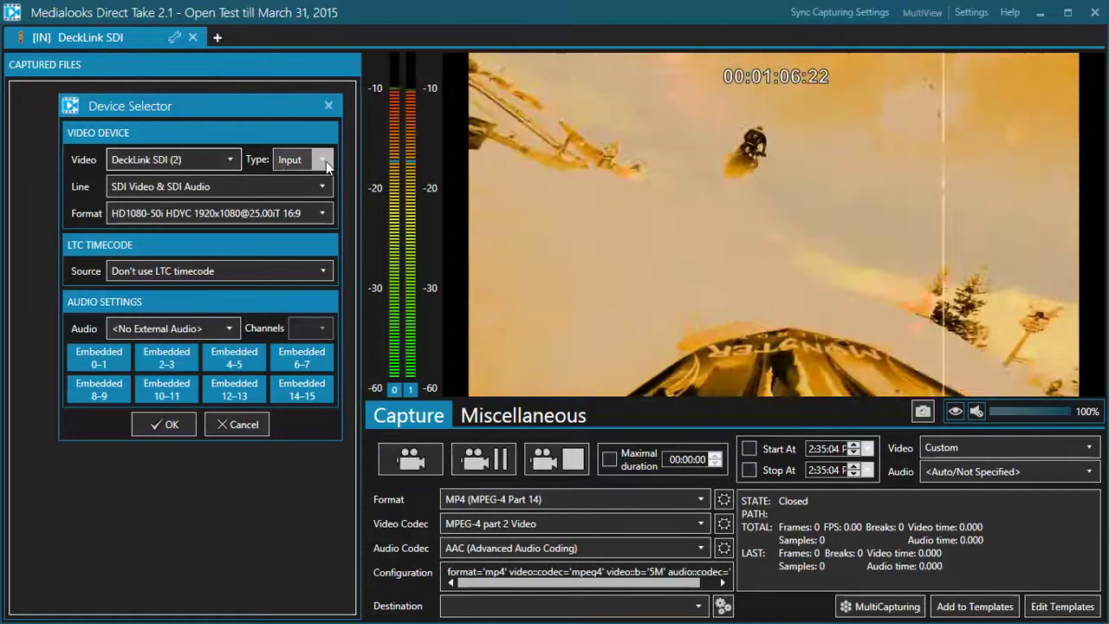
Keep the device type set to Input and review the signal line options
click(326, 161)
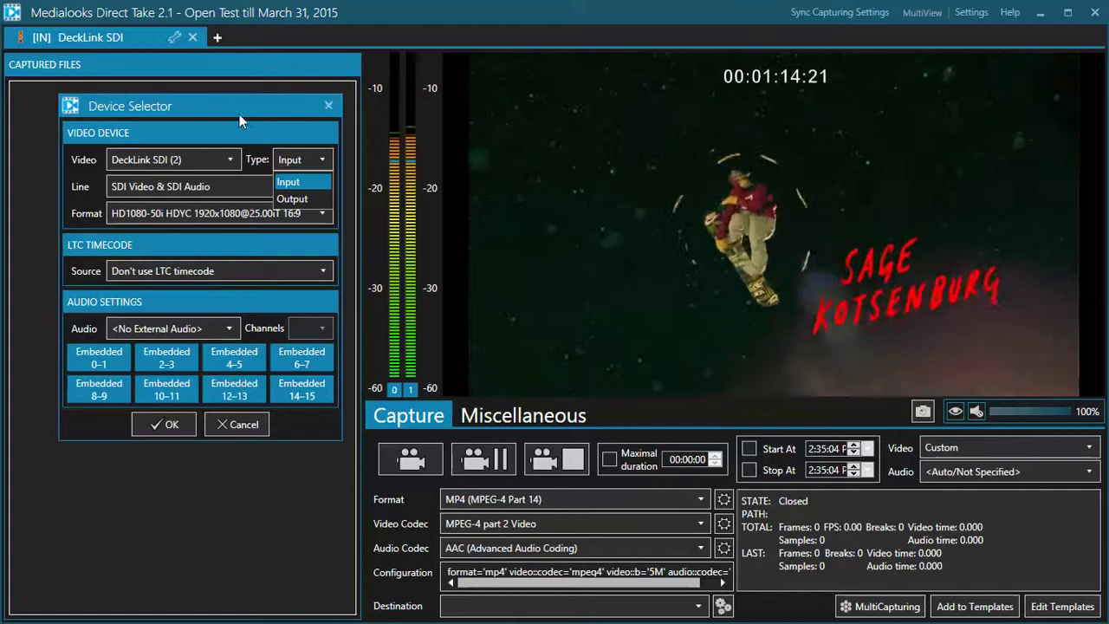
click(252, 123)
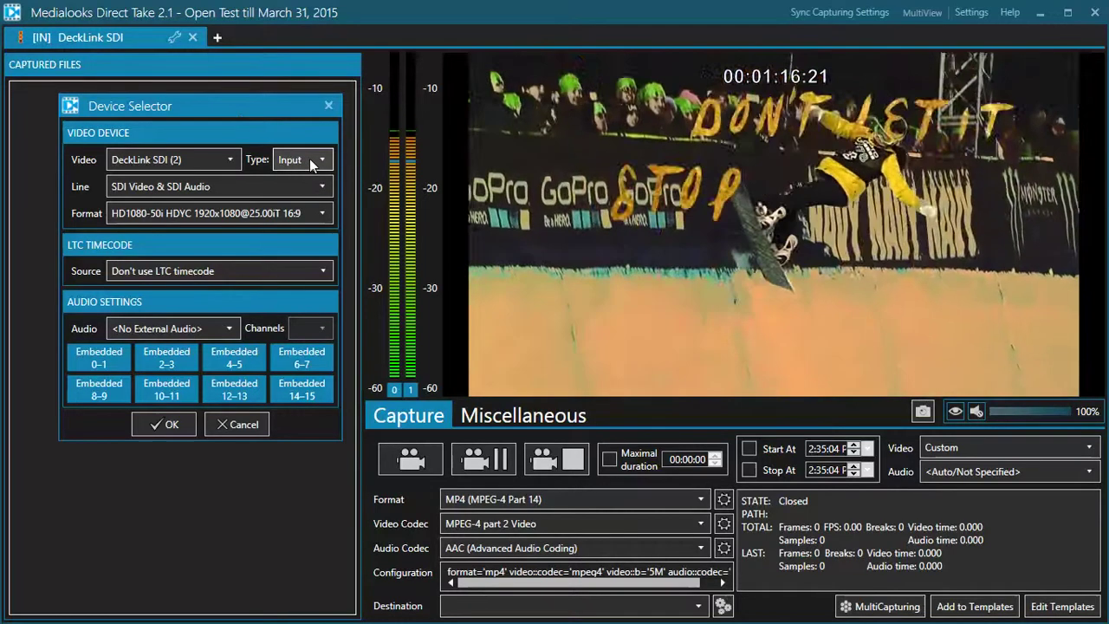
click(309, 158)
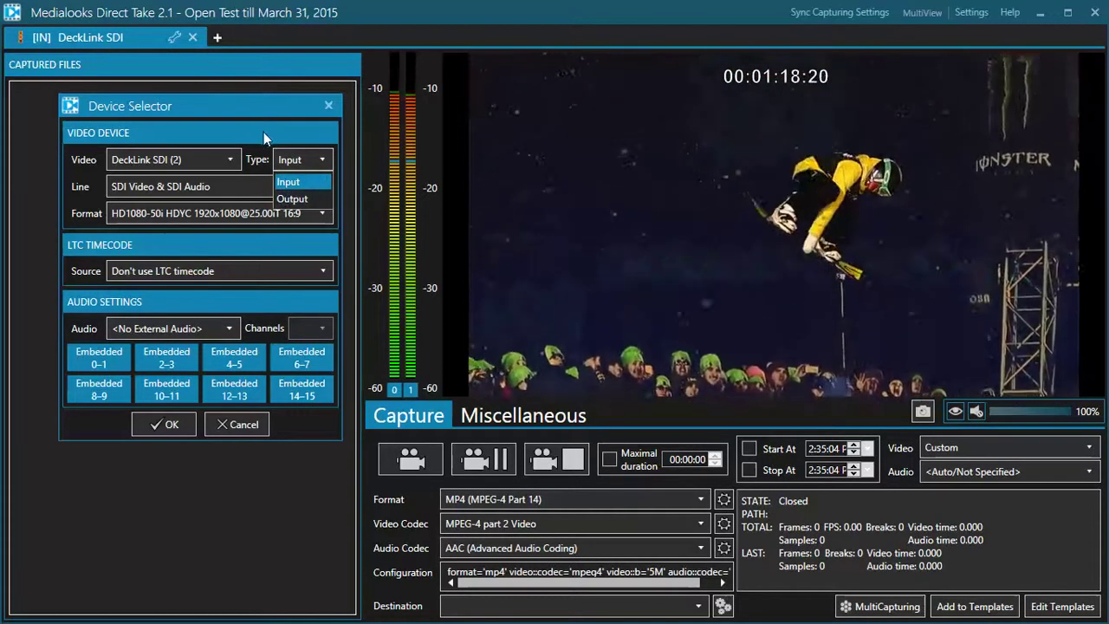
click(265, 122)
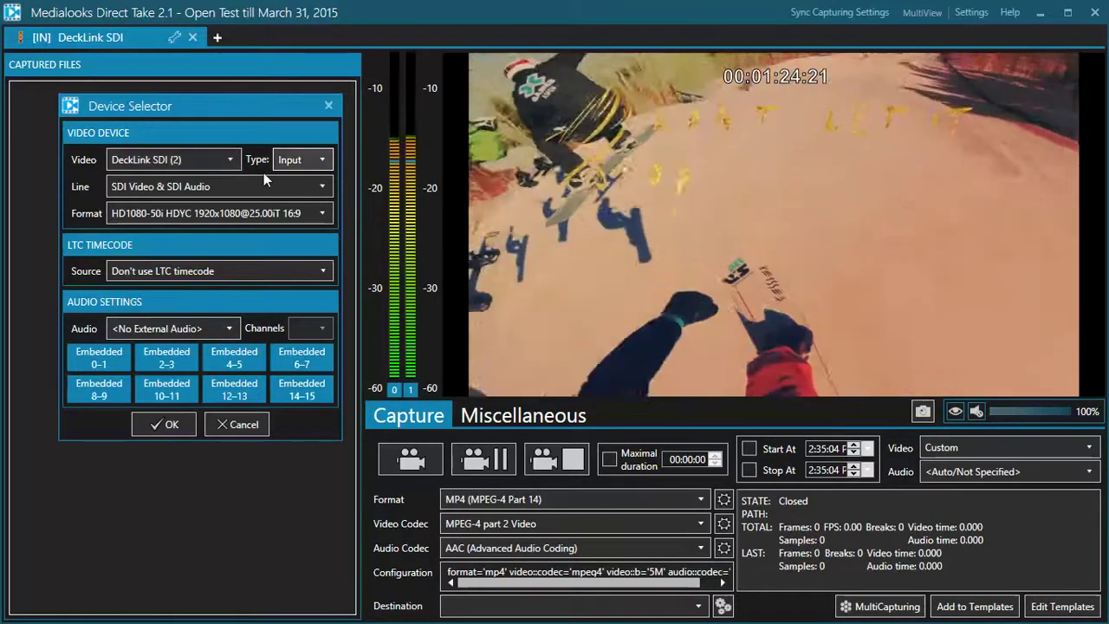
click(142, 189)
click(146, 208)
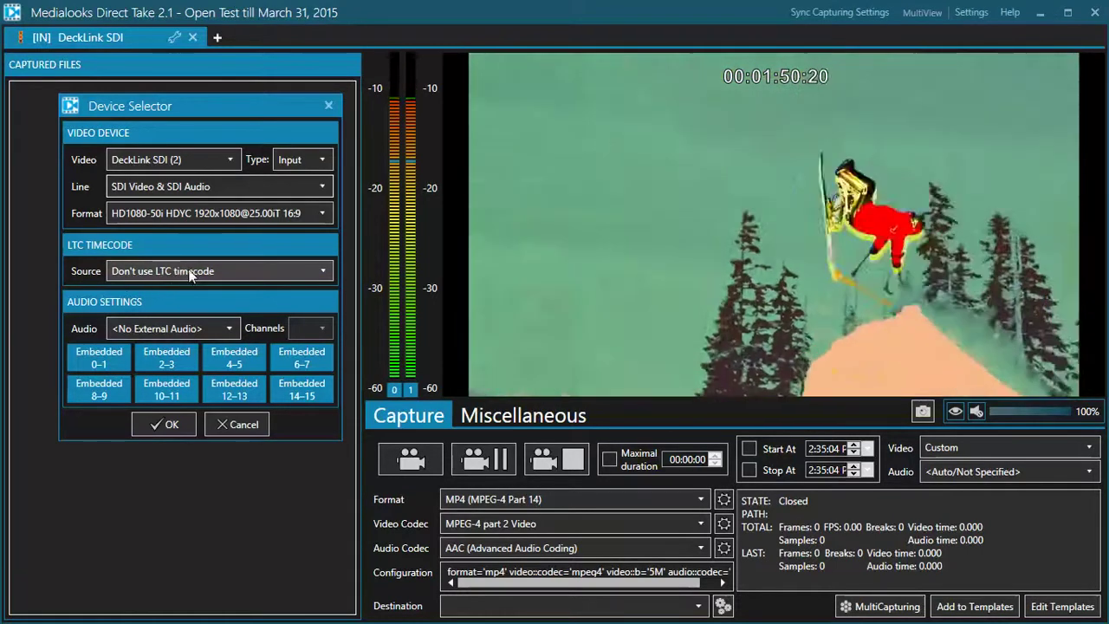
click(320, 270)
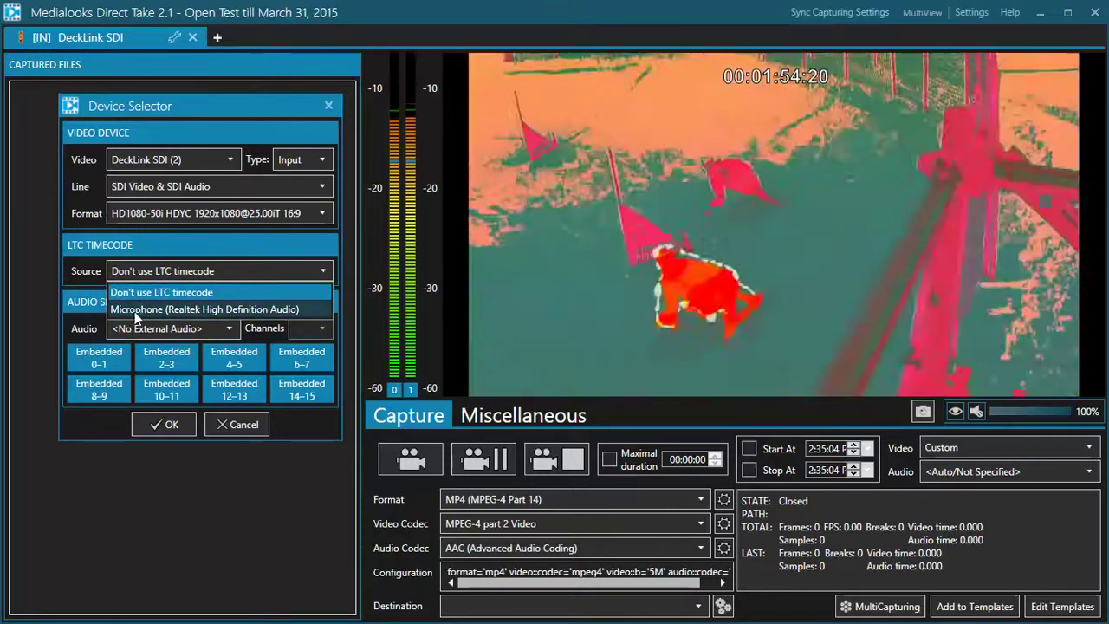
click(127, 311)
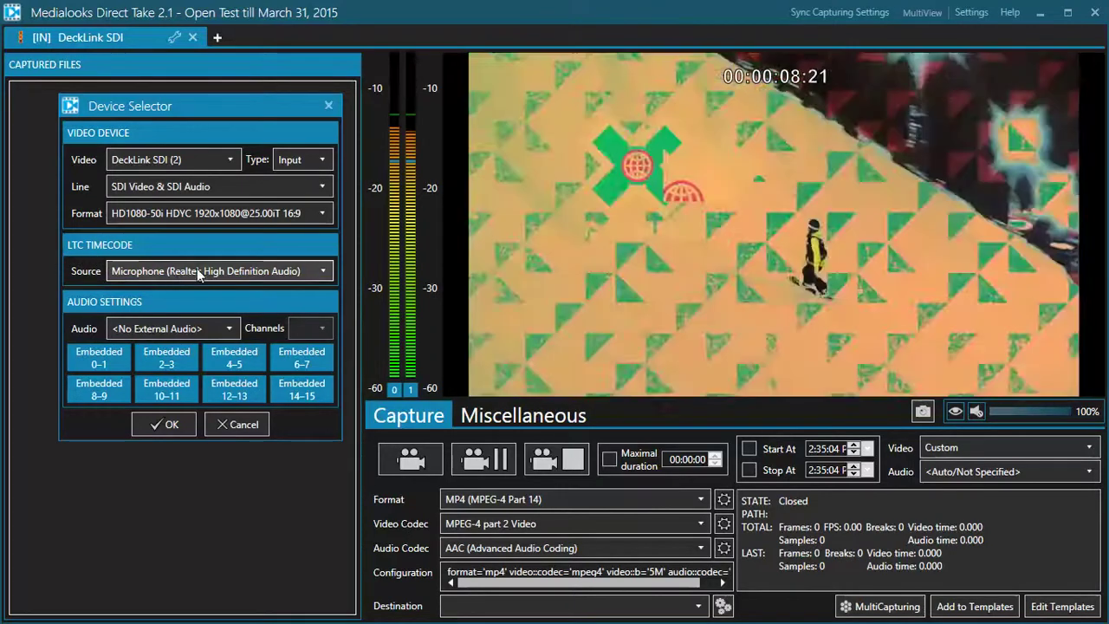
click(325, 271)
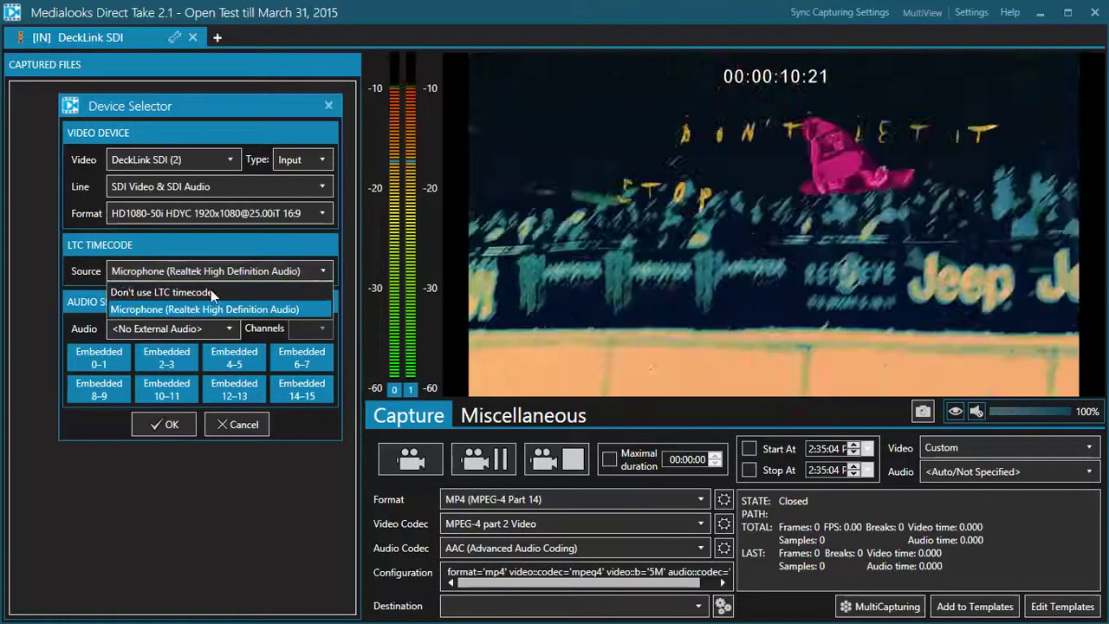
click(161, 292)
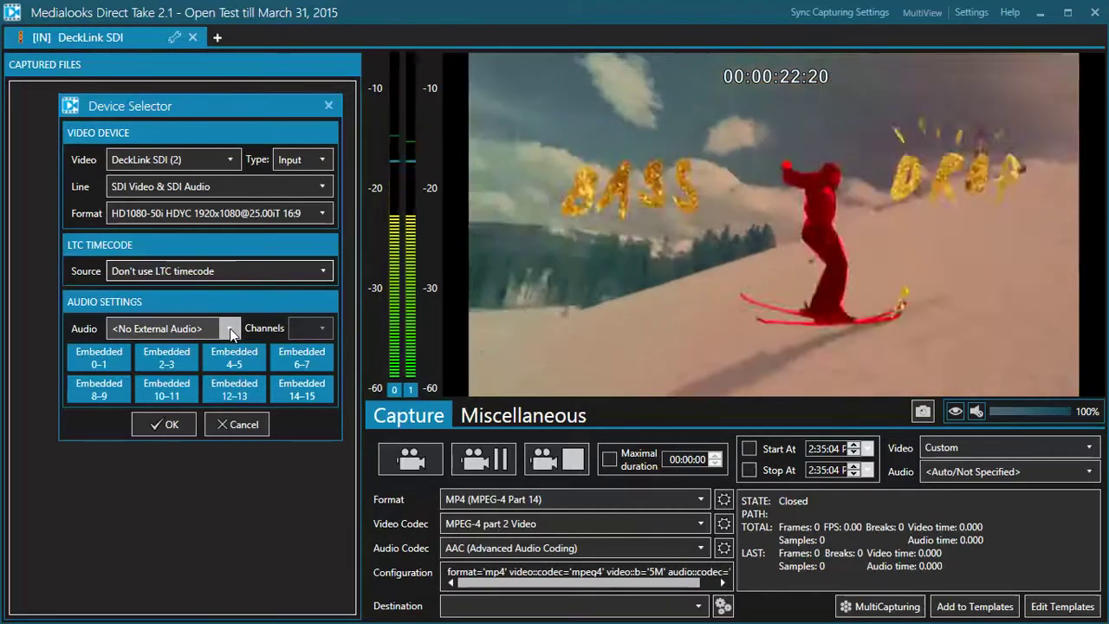
Use Realtek High Definition Audio microphone on channels 2-3 plus embedded 0-1, then confirm with OK
click(229, 328)
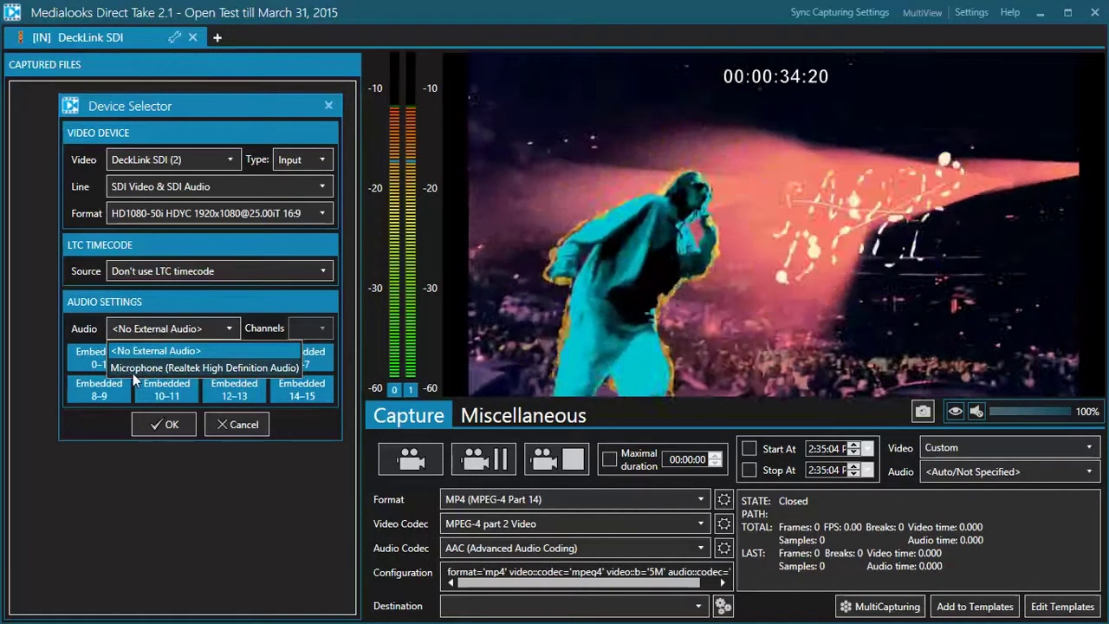
click(130, 369)
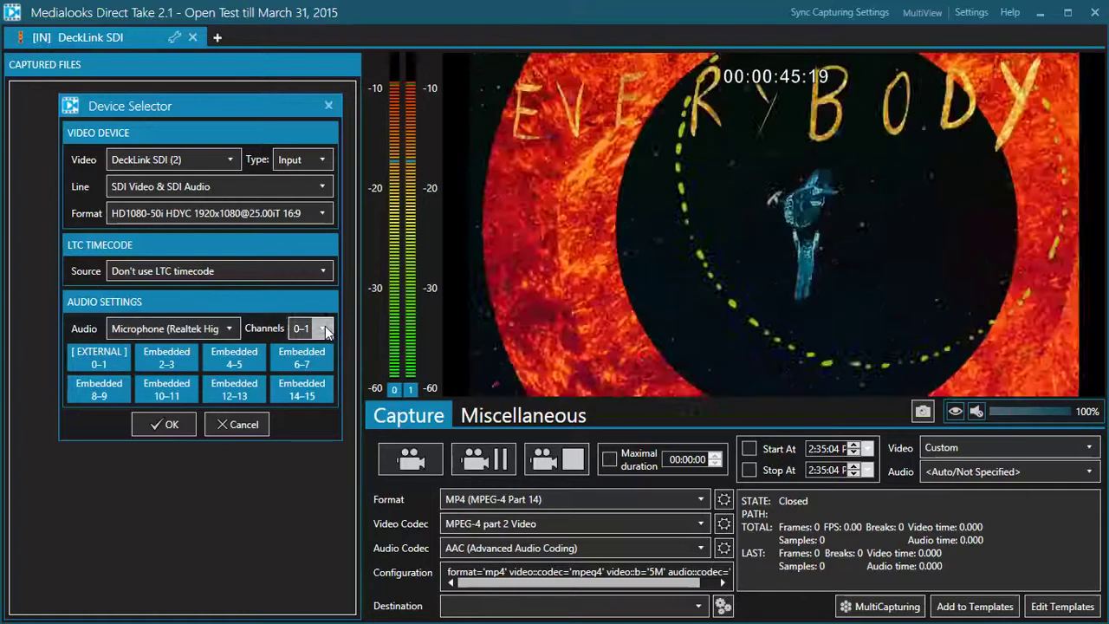
click(323, 328)
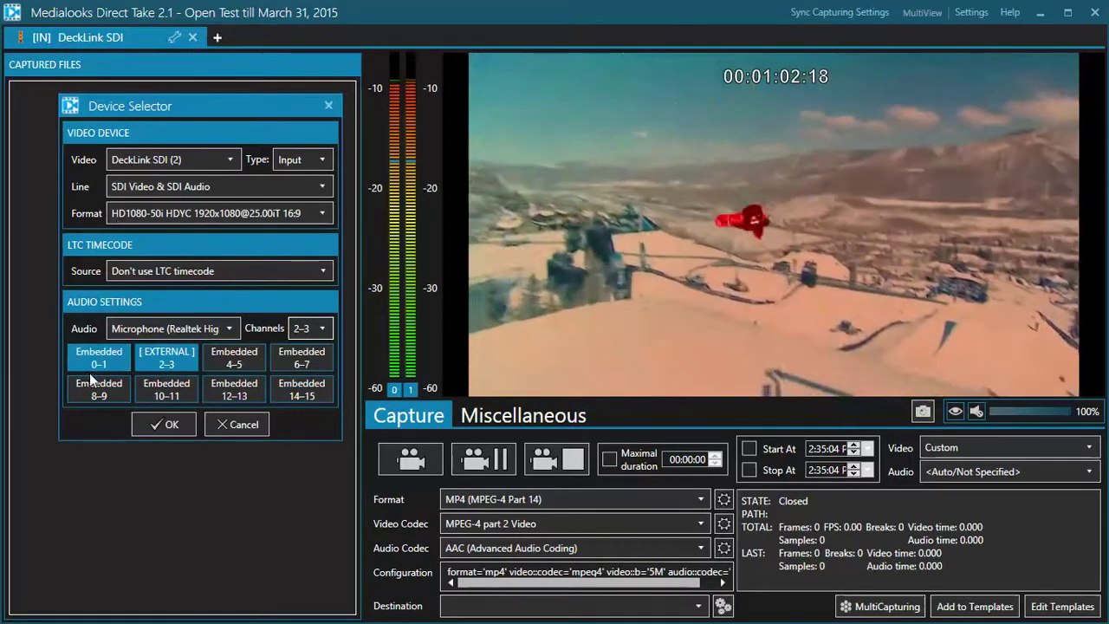
click(105, 368)
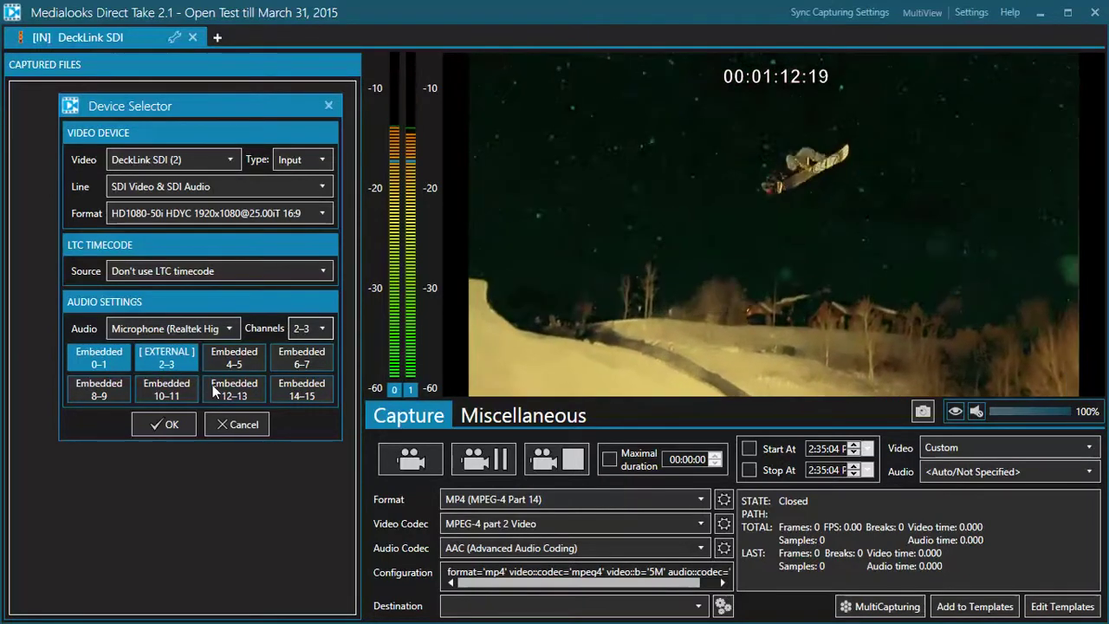
click(163, 423)
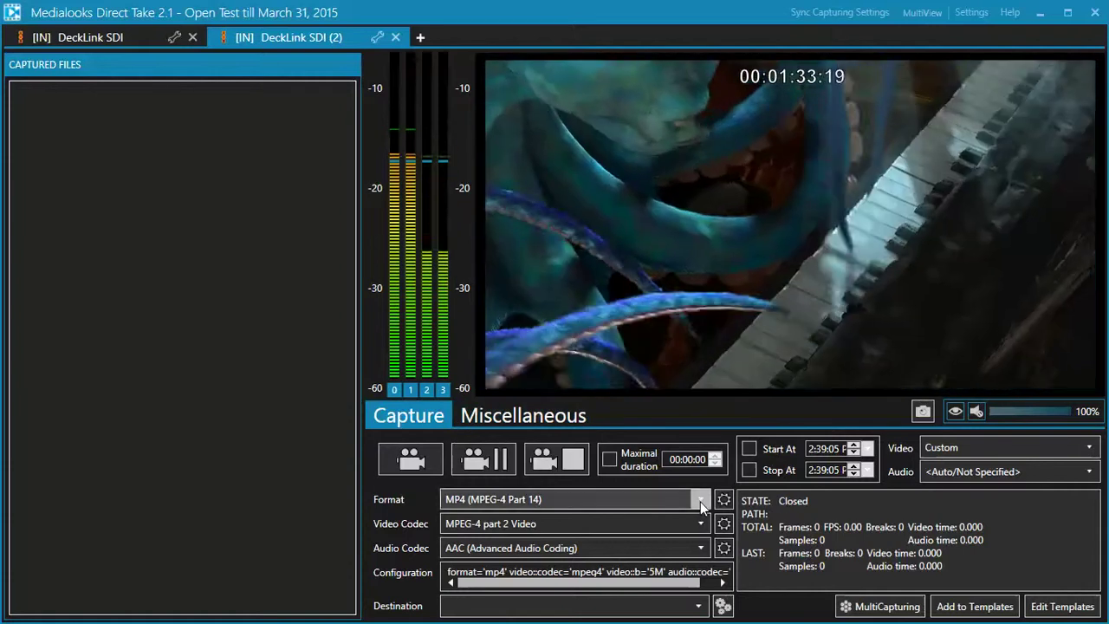
On the DeckLink SDI (2) tab, keep MP4 format, MPEG-4 part 2 video and AAC audio
click(701, 500)
click(477, 219)
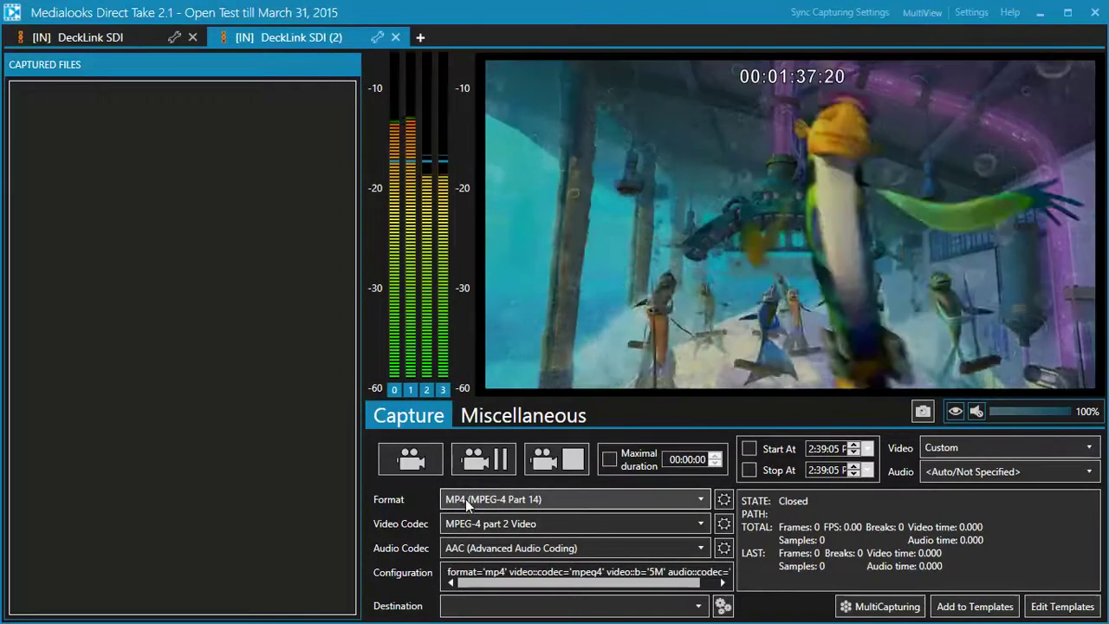
click(462, 528)
click(415, 531)
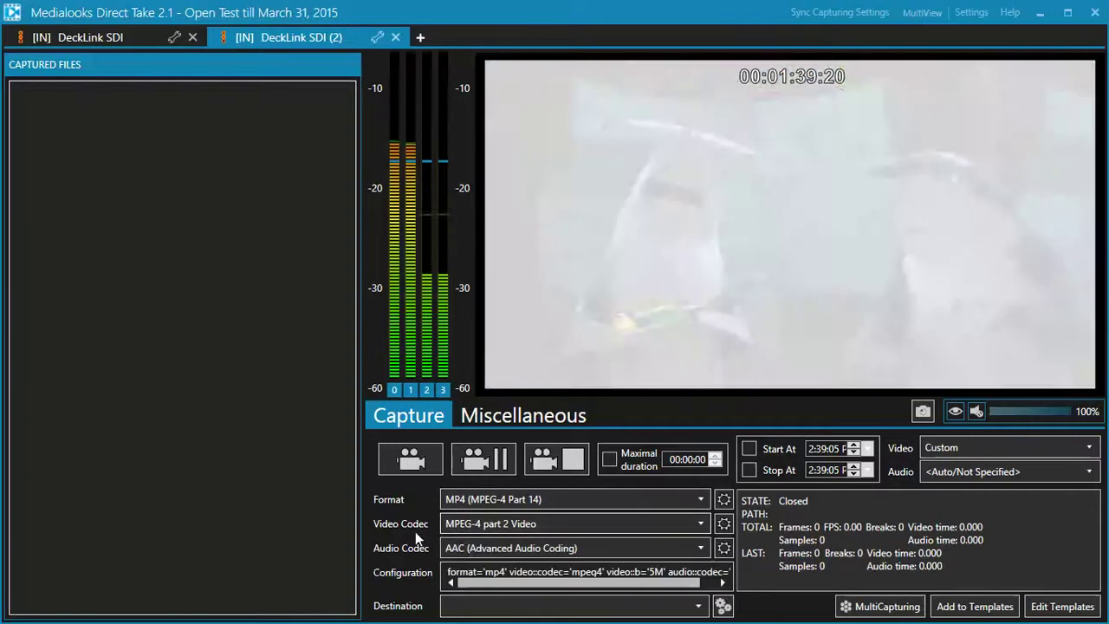
click(462, 549)
click(418, 553)
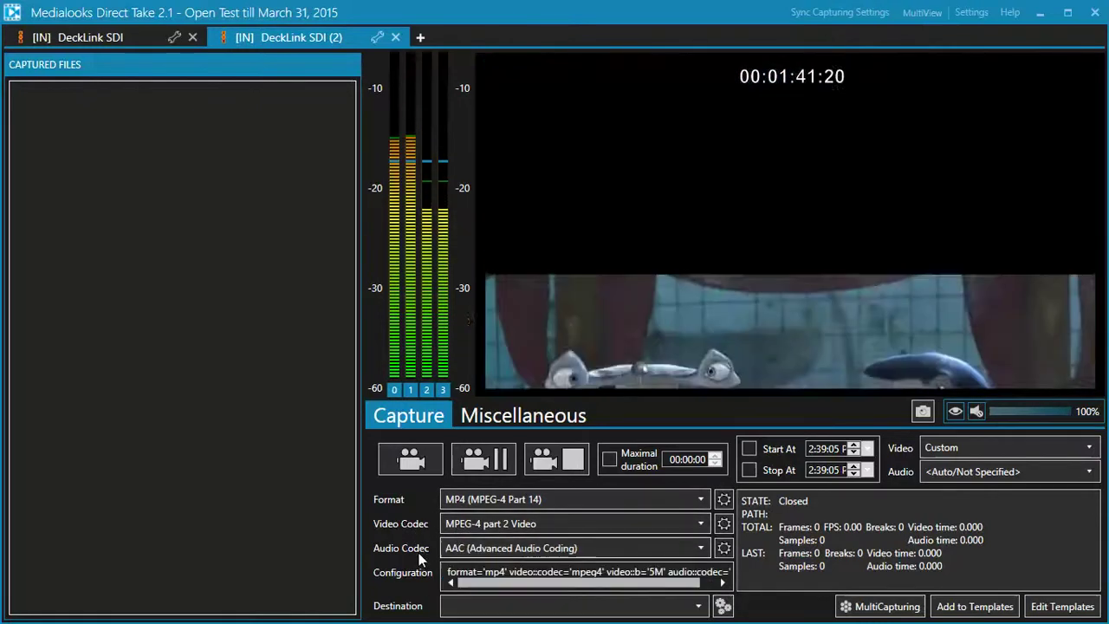
Set the capture file to t1.mp4 in F:\Medialooks\temp\DT_Writer
click(721, 607)
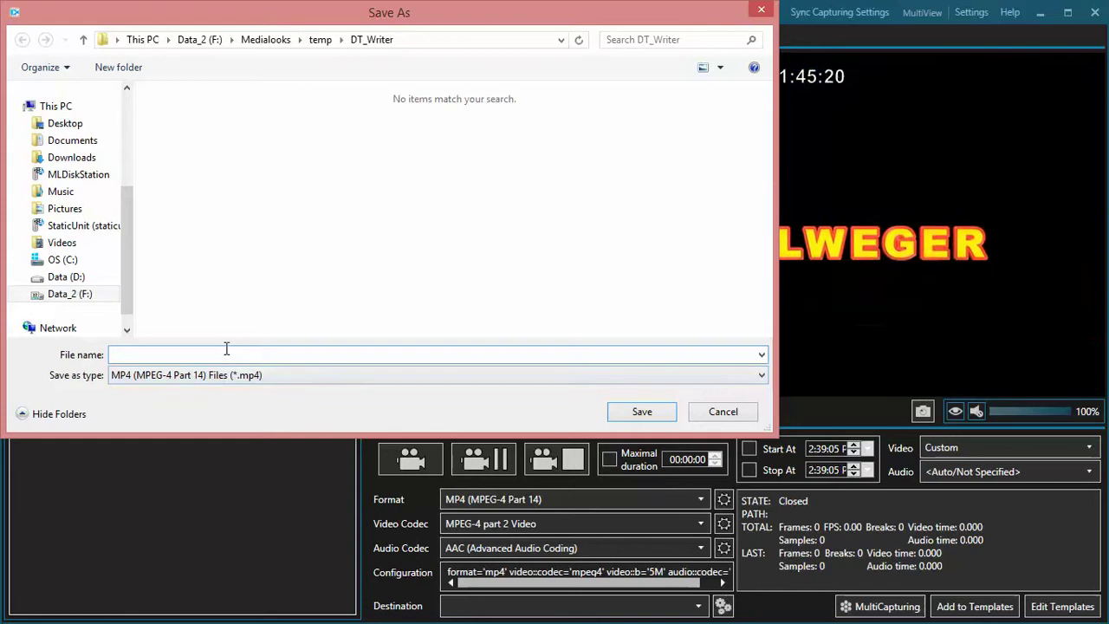
text(t1)
key(Return)
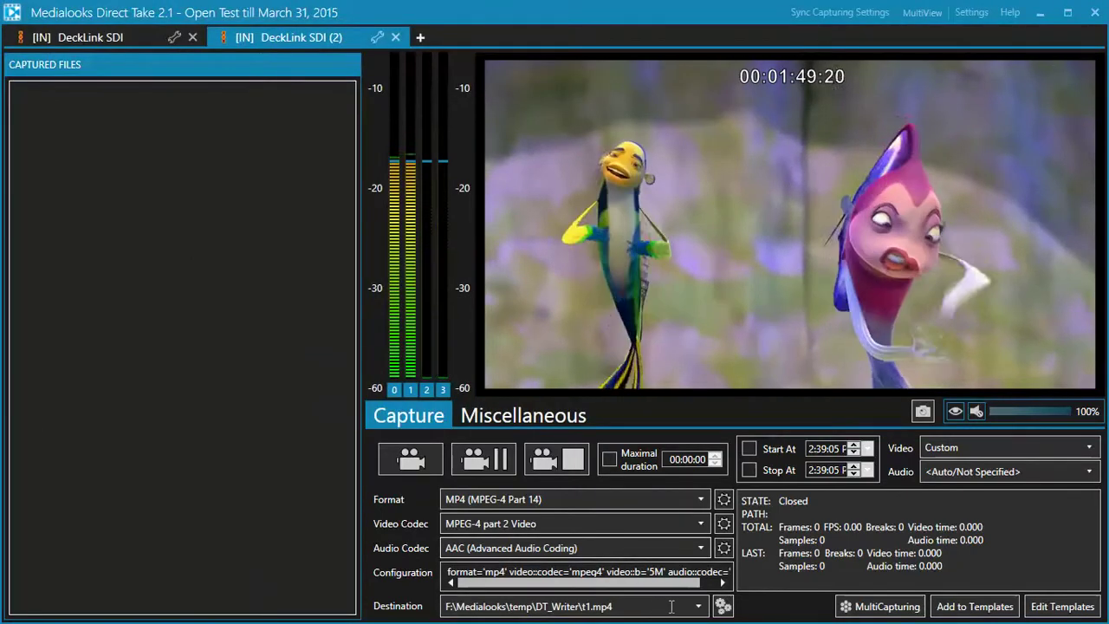
Capture a 17-second clip into t1.mp4, then start a new capture into t2.mp4
click(400, 461)
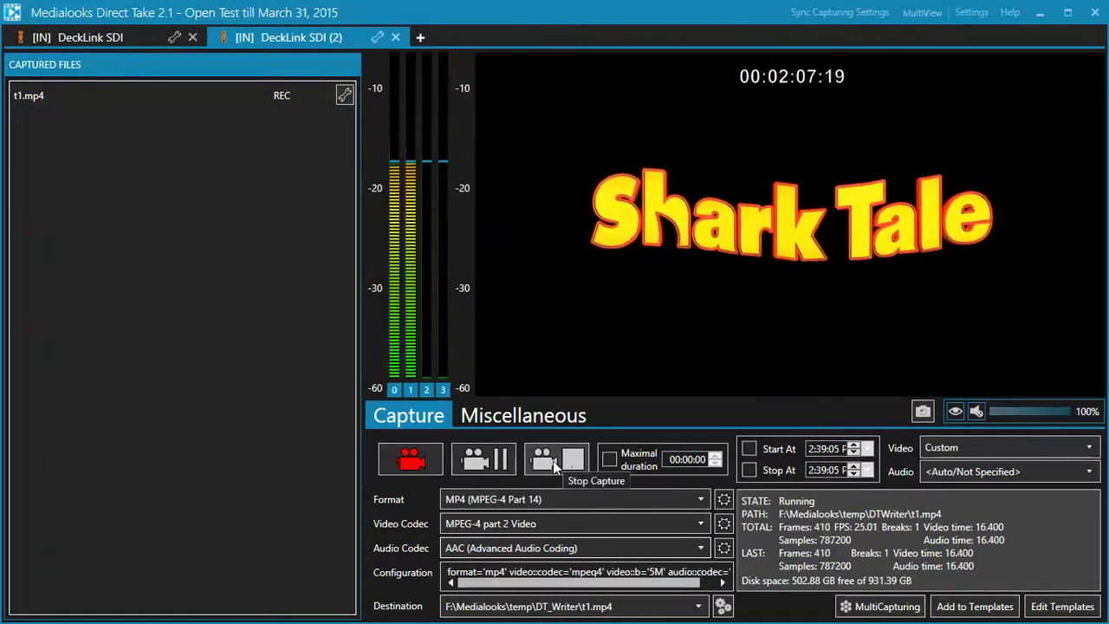
click(553, 460)
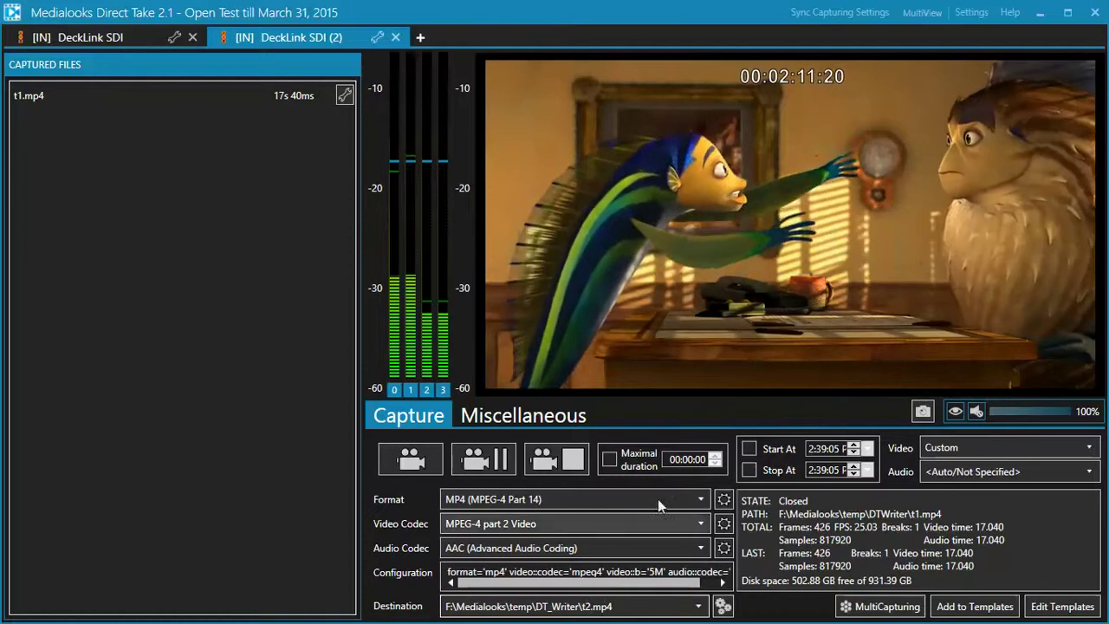
click(401, 468)
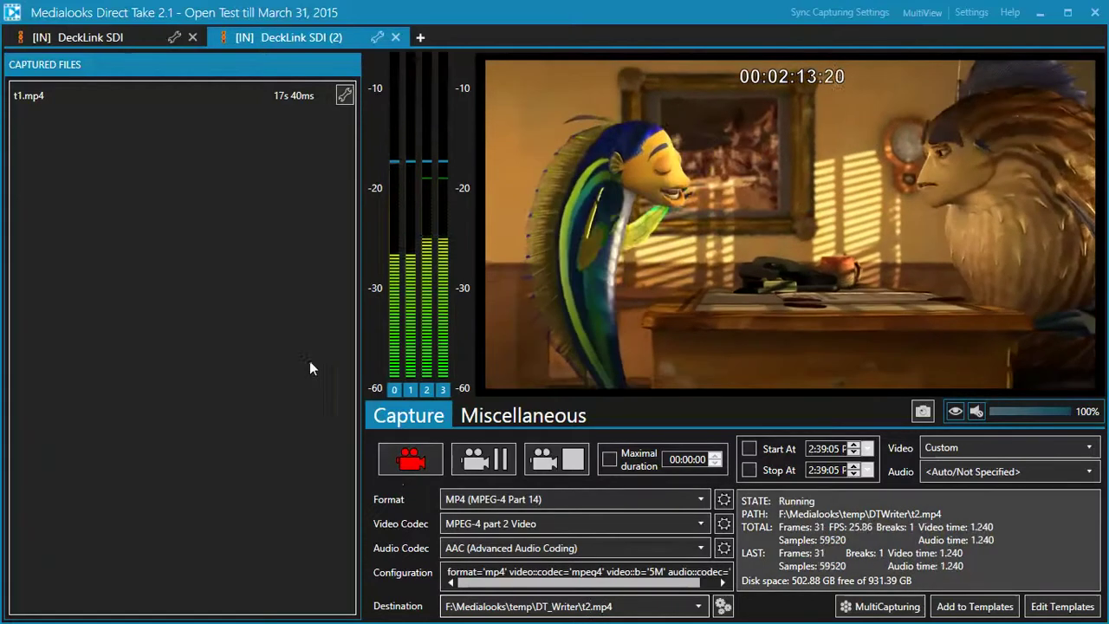